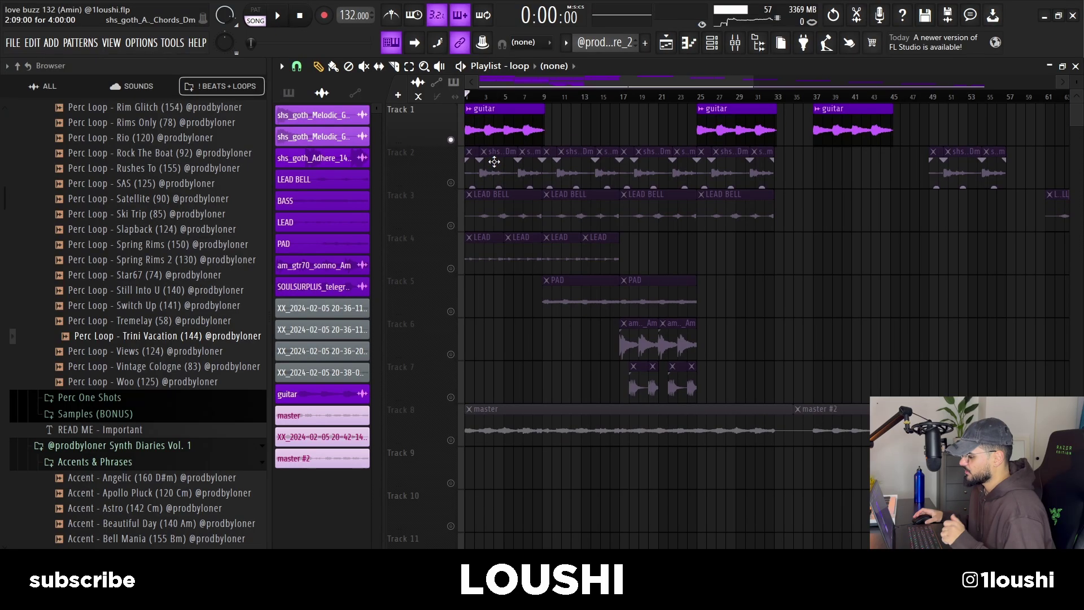
- Zoom into the playlist and play the guitar, chords, lead and pad arrangement from bar 1
scroll(490, 220, "up", 3)
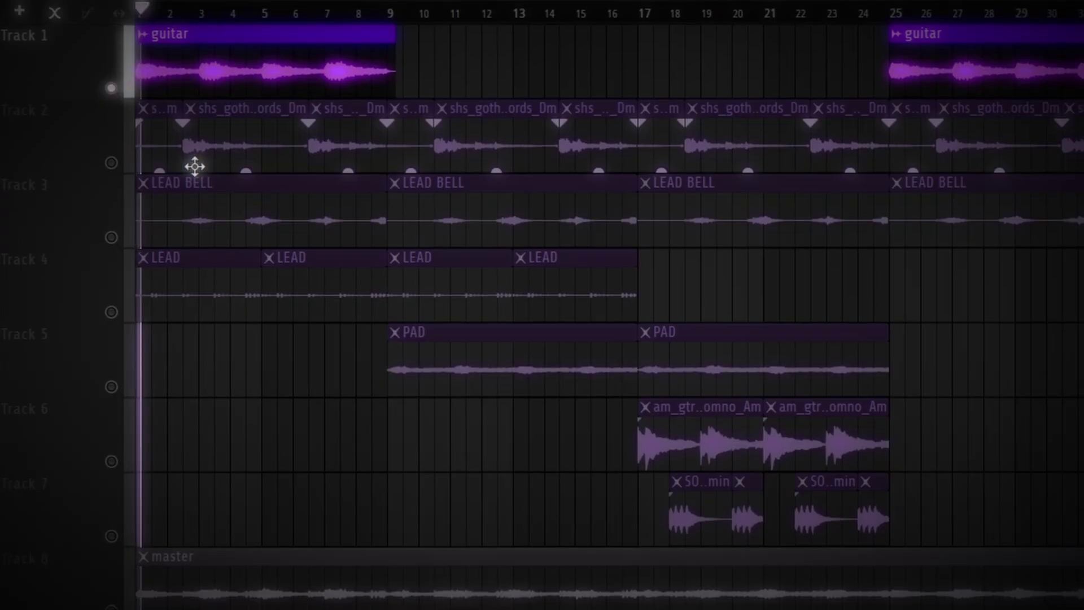
key("space")
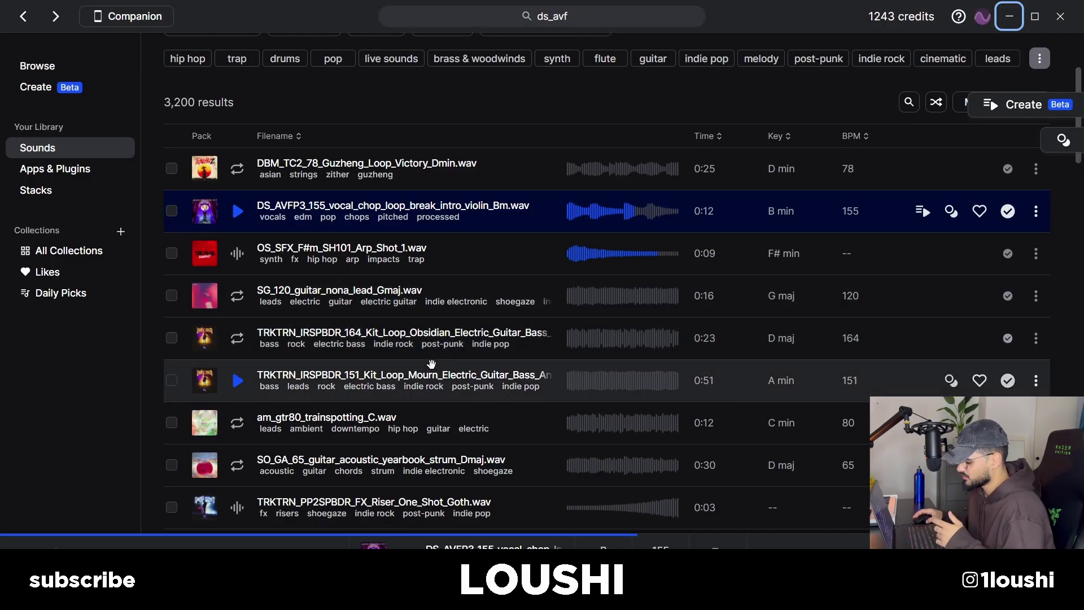
- Check the Goth Melodics pack, then preview the Tear_Am guitar chords sample from the Sounds list
scroll(342, 367, "down", 15)
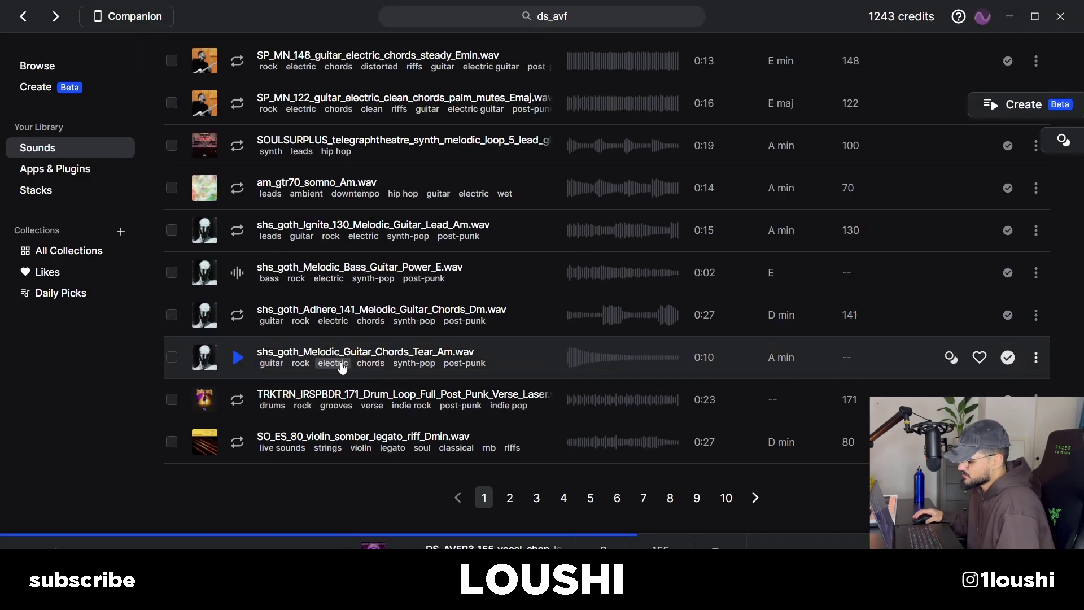
left_click(520, 361)
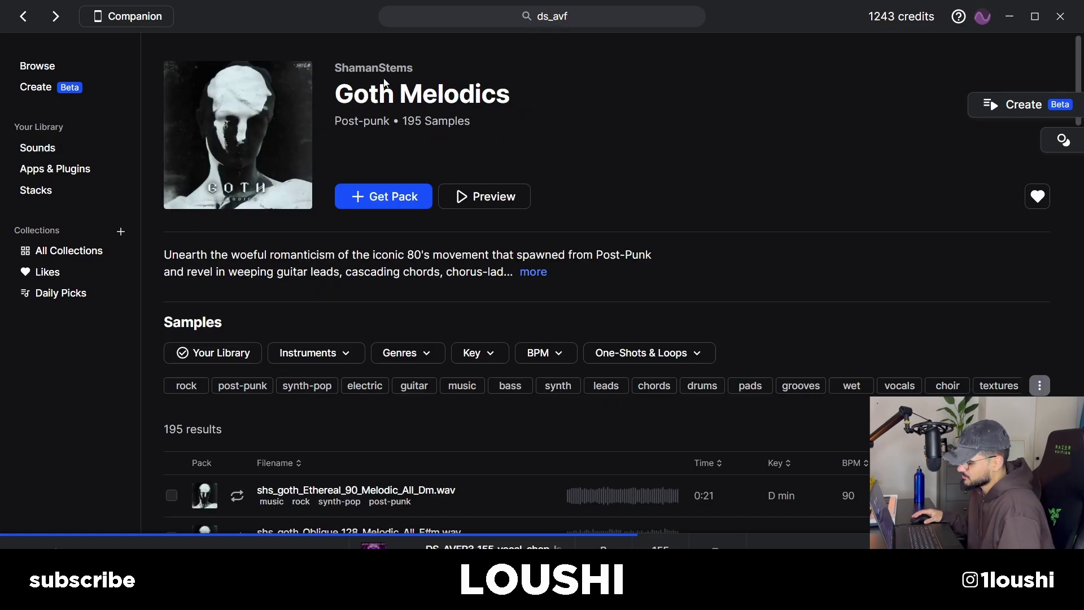
key("alt+Left")
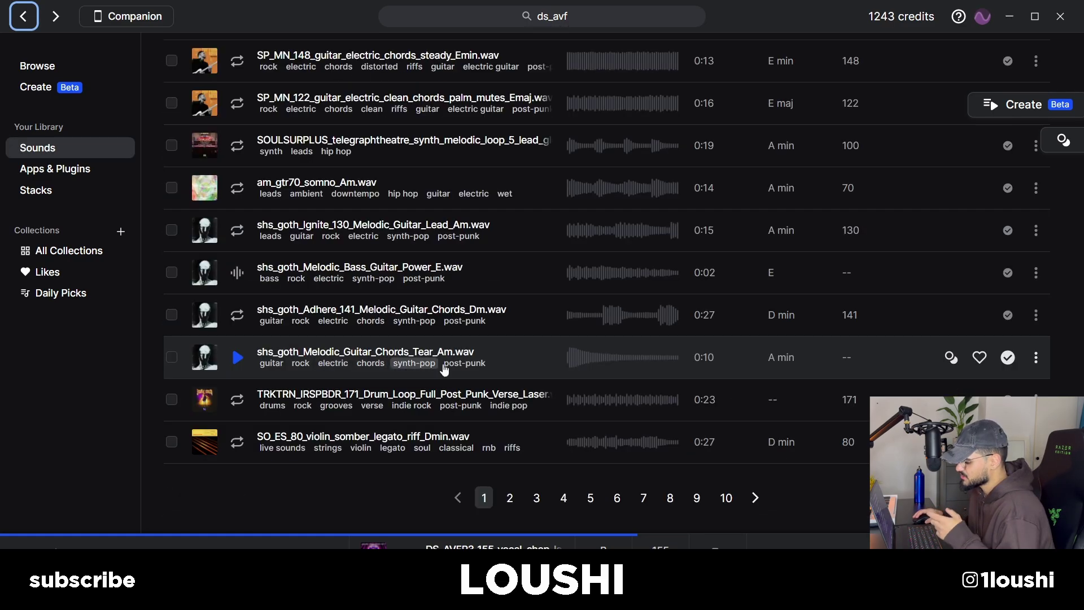
left_click(239, 358)
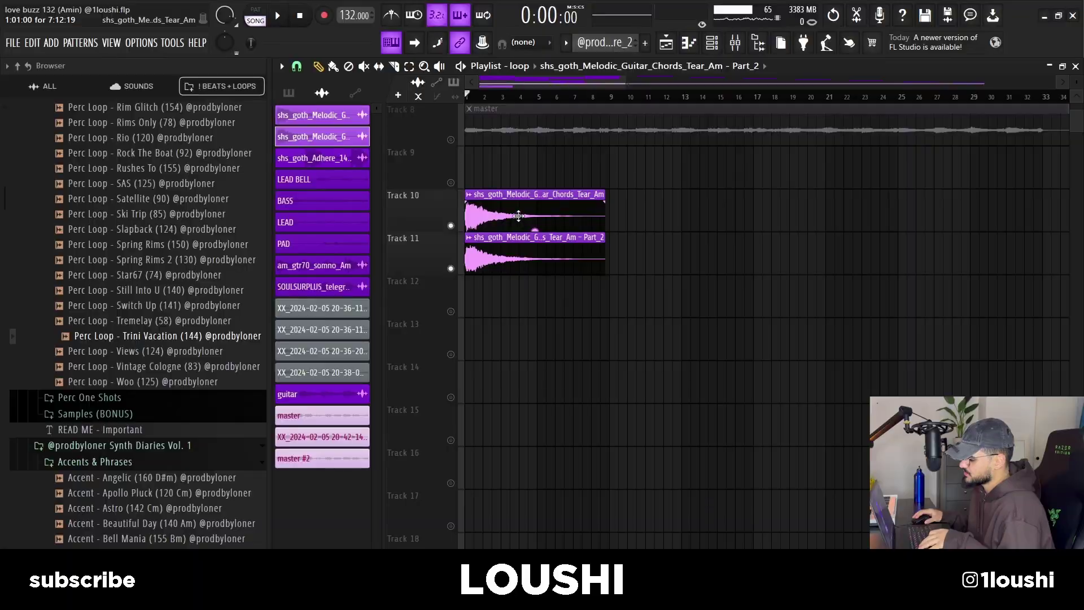
- Move the two Track 11 Tear_Am chord chops up onto Track 10 so all four alternate
double_click(514, 214)
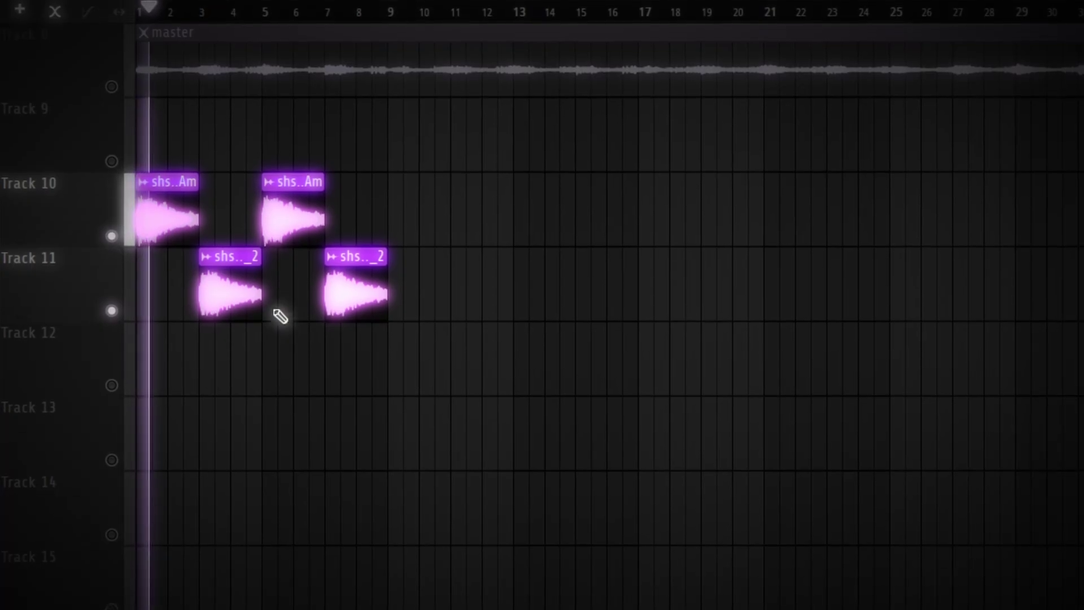
left_click_drag(675, 230, 507, 260)
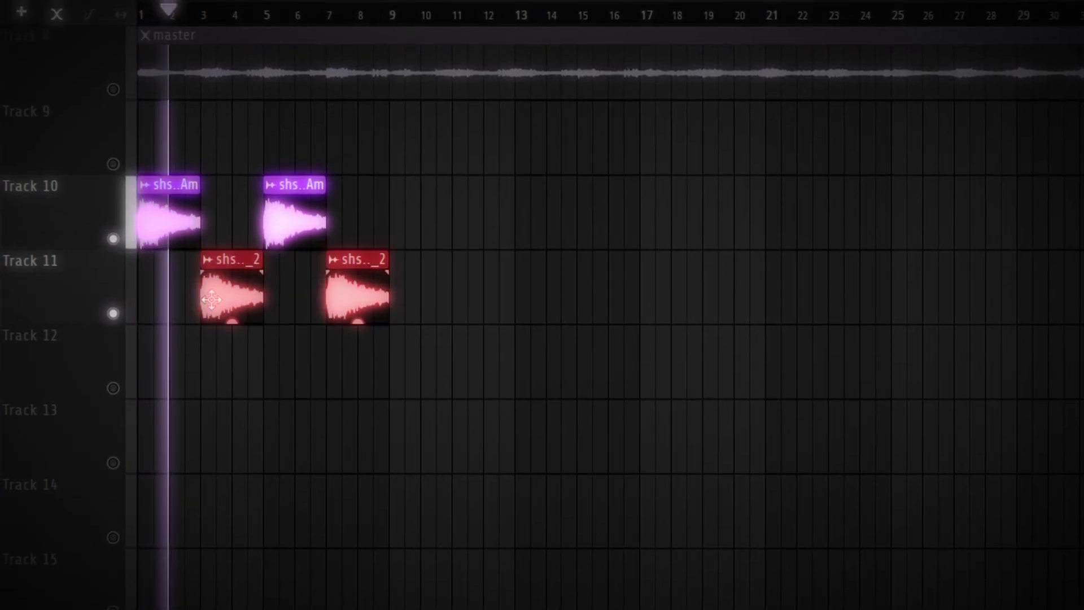
key("shift+Up")
left_click(346, 460)
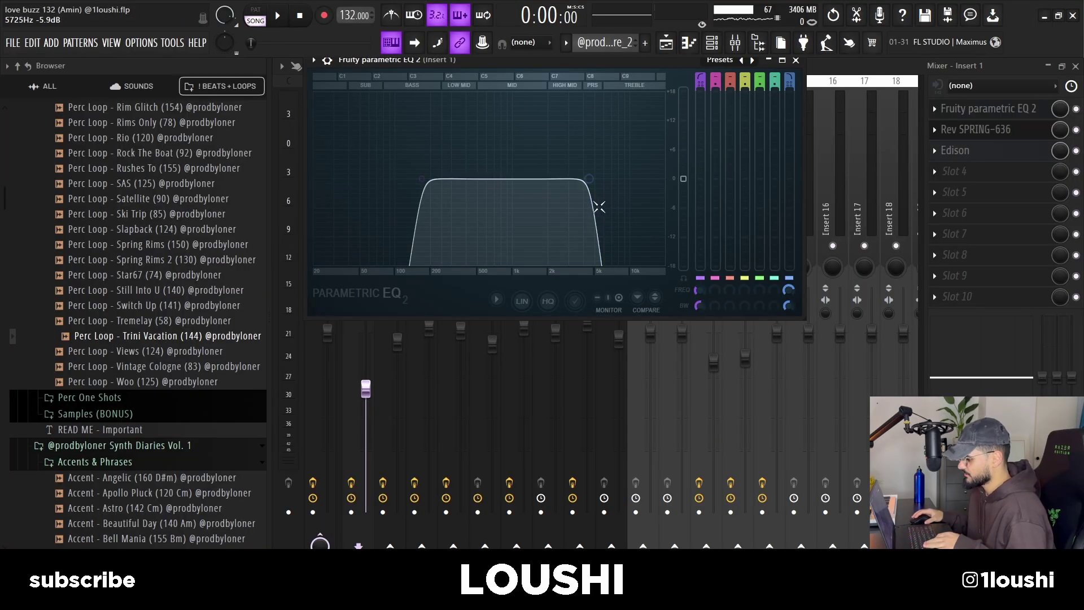
- Open the Rev SPRING-636 reverb plugin window from Insert 1's effect slots
left_click(986, 132)
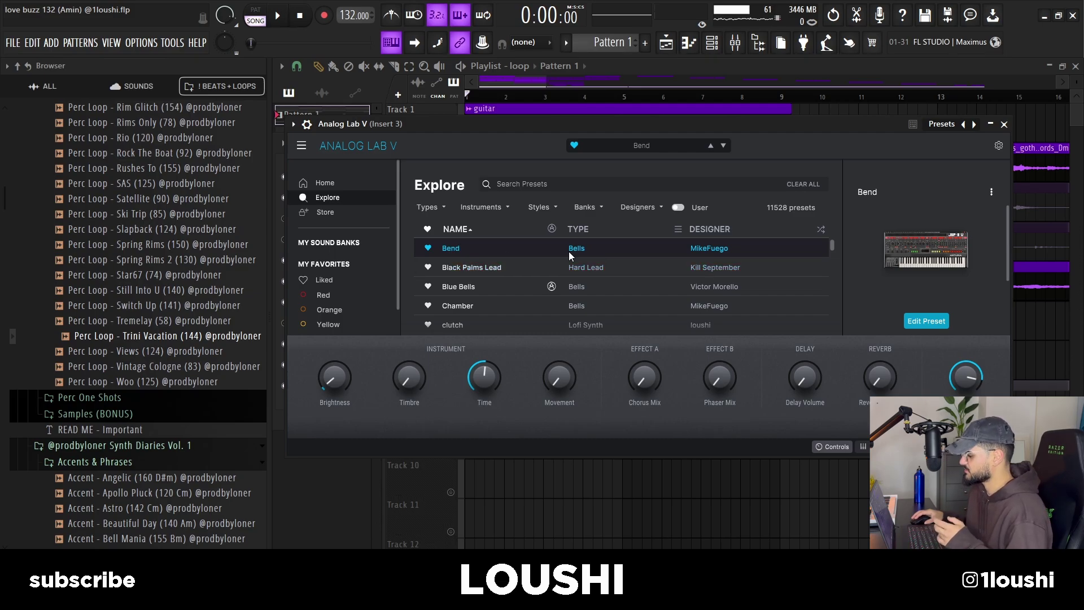
- Open Analog Lab V's piano roll and scroll to its A4, E5, A5, C5 bell notes
key("F7")
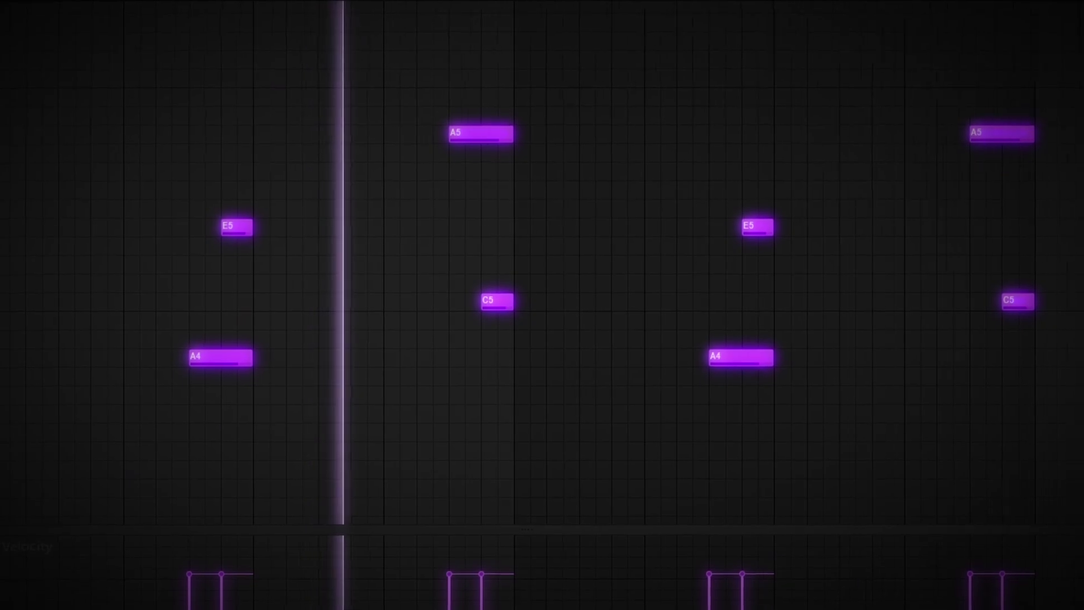
scroll(479, 134, "down", 2)
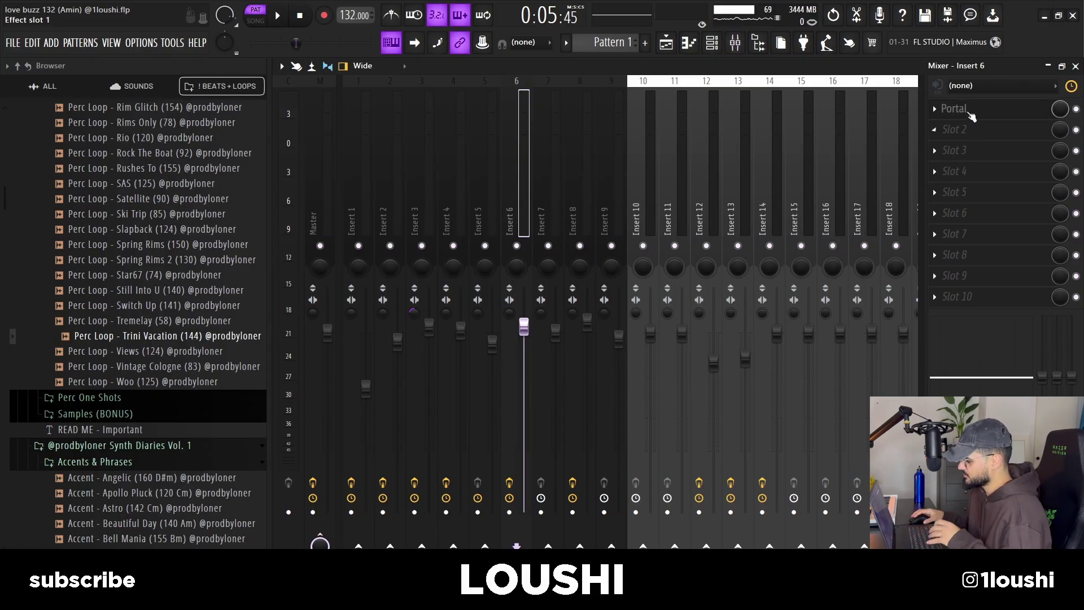
- Open Insert 6's Portal effect and scroll through its preset category list
left_click(953, 108)
left_click(895, 96)
scroll(448, 357, "down", 3)
scroll(448, 357, "up", 5)
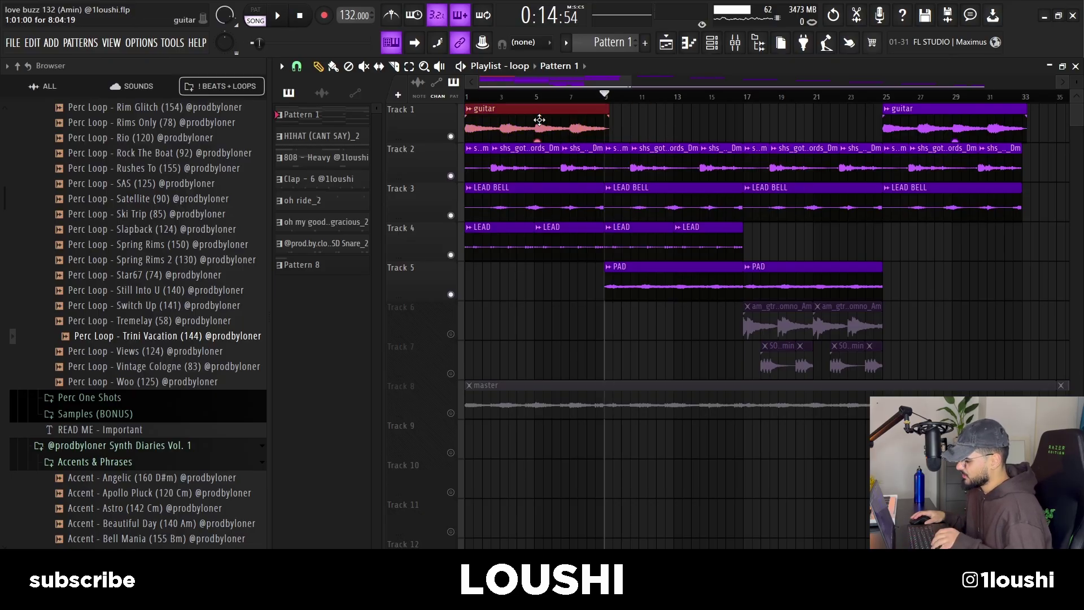
- Duplicate the ZENOLOGY chord notes and raise the second chord's G5 and E5 to G6 and E6
left_click(552, 307)
left_click(712, 42)
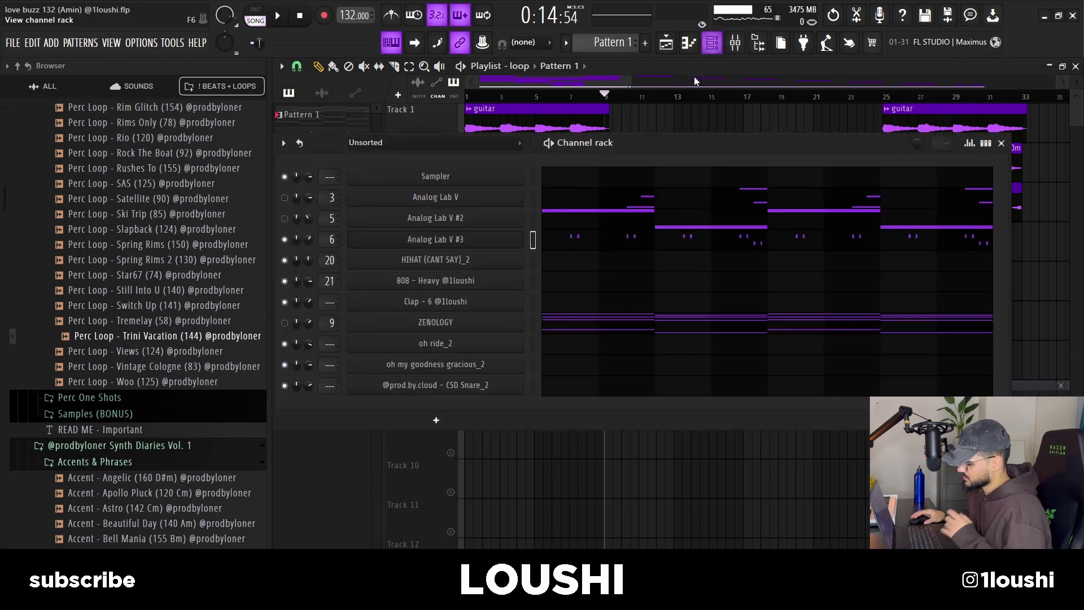
left_click(552, 321)
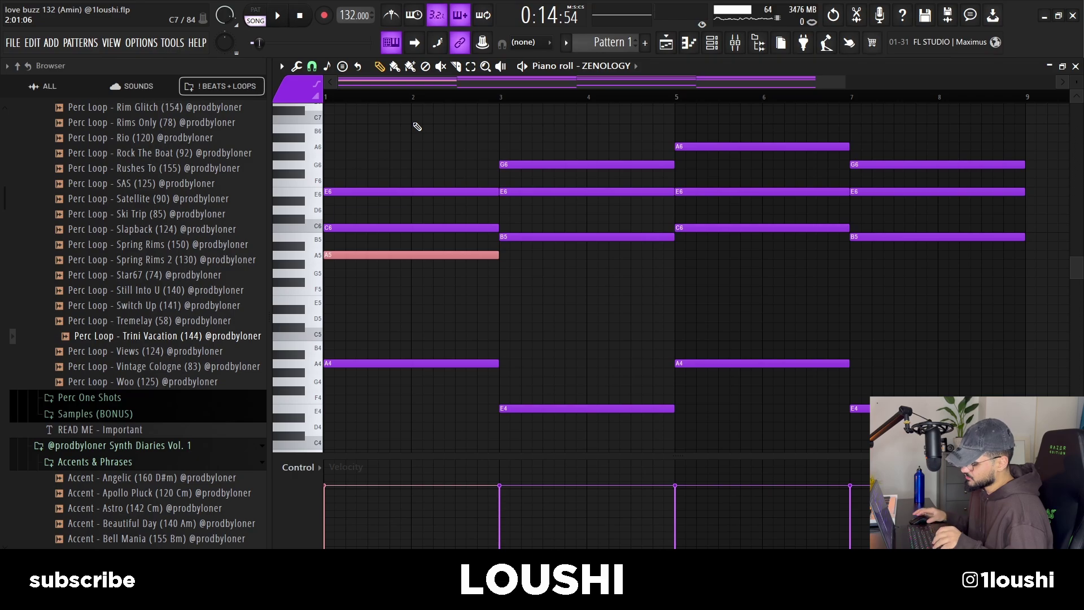
key("ctrl+b")
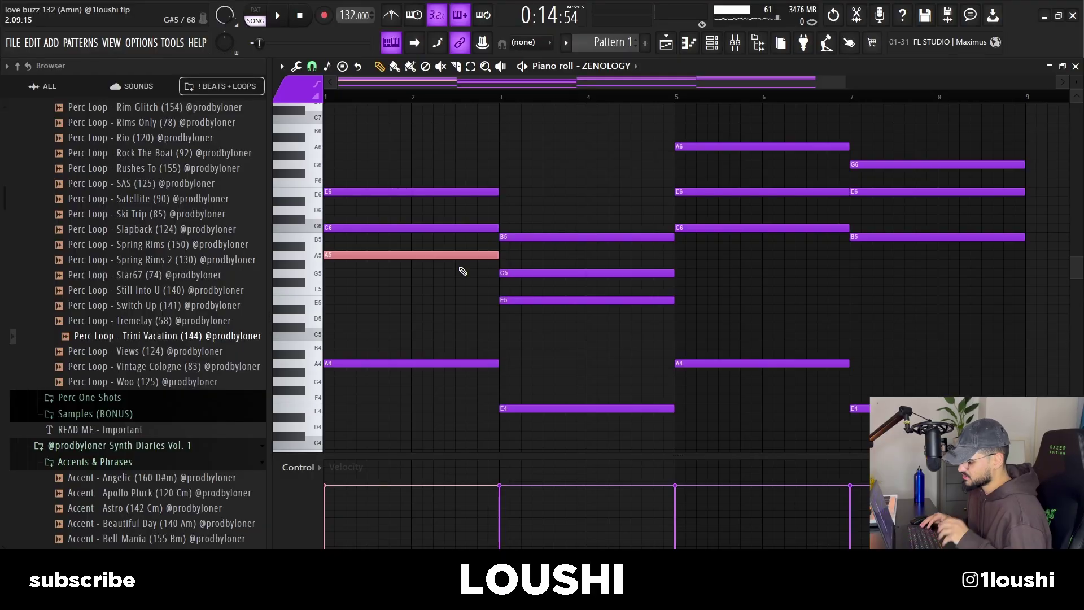
left_click_drag(473, 260, 561, 305)
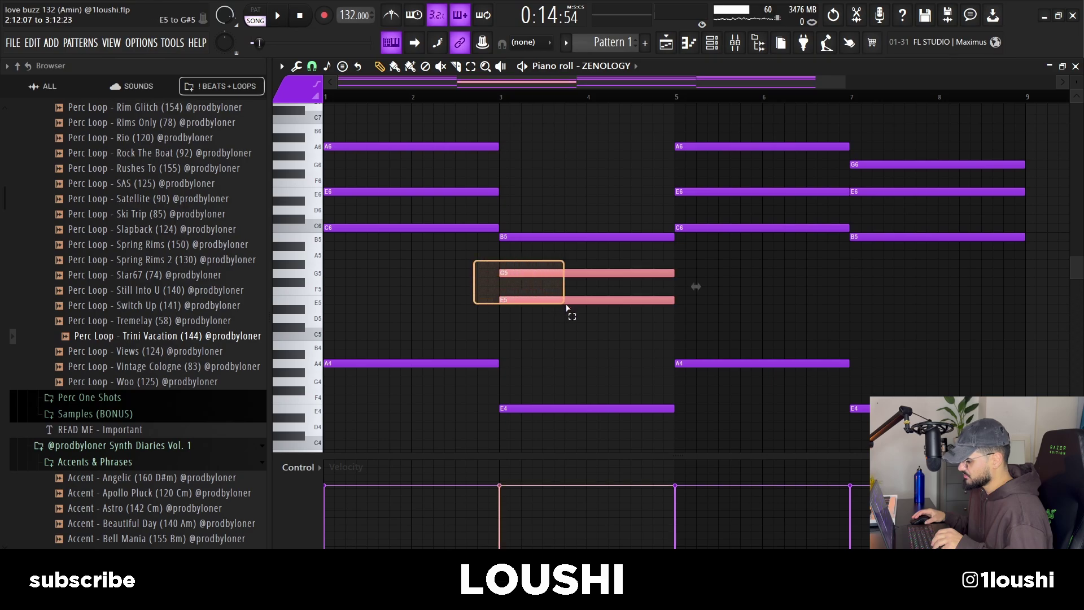
key("ctrl+Up")
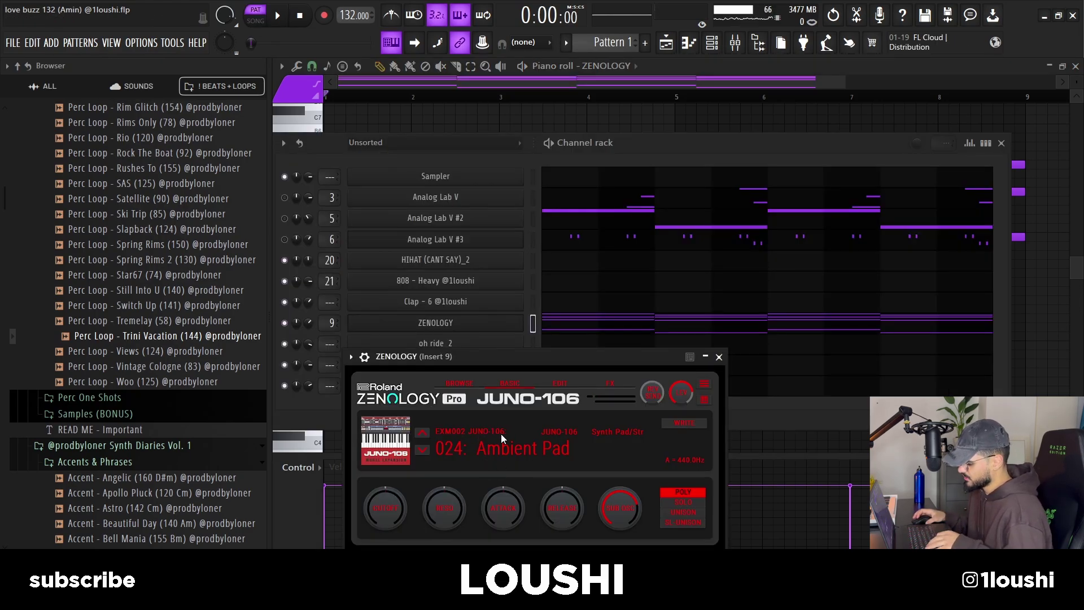
- Bring the playlist back in front of the ZENOLOGY Ambient Pad window
key("F5")
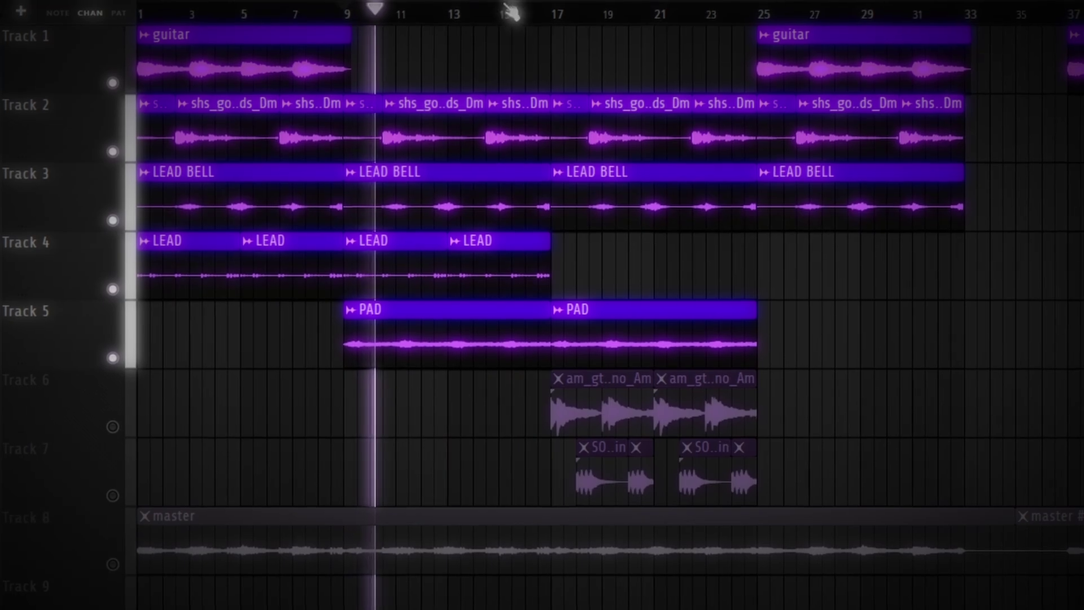
scroll(511, 11, "down", 5)
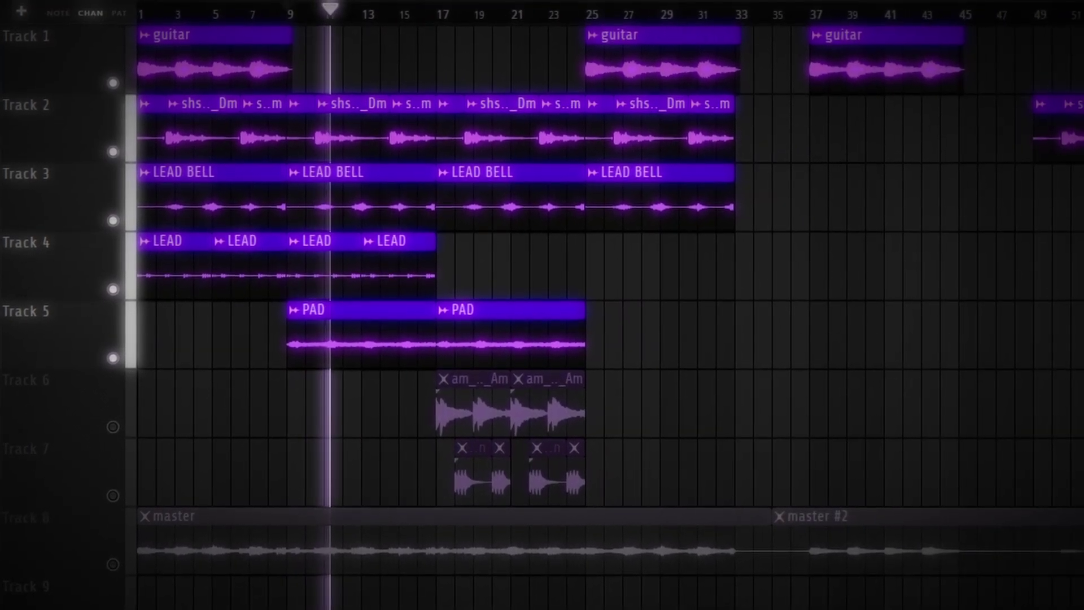
scroll(511, 11, "down", 3)
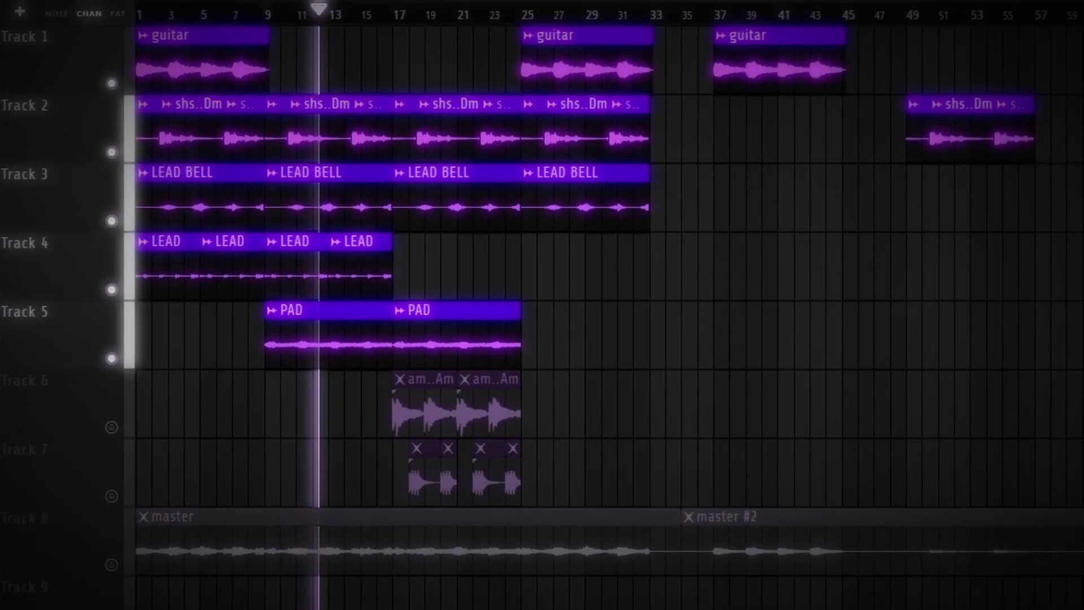
scroll(511, 13, "down", 2)
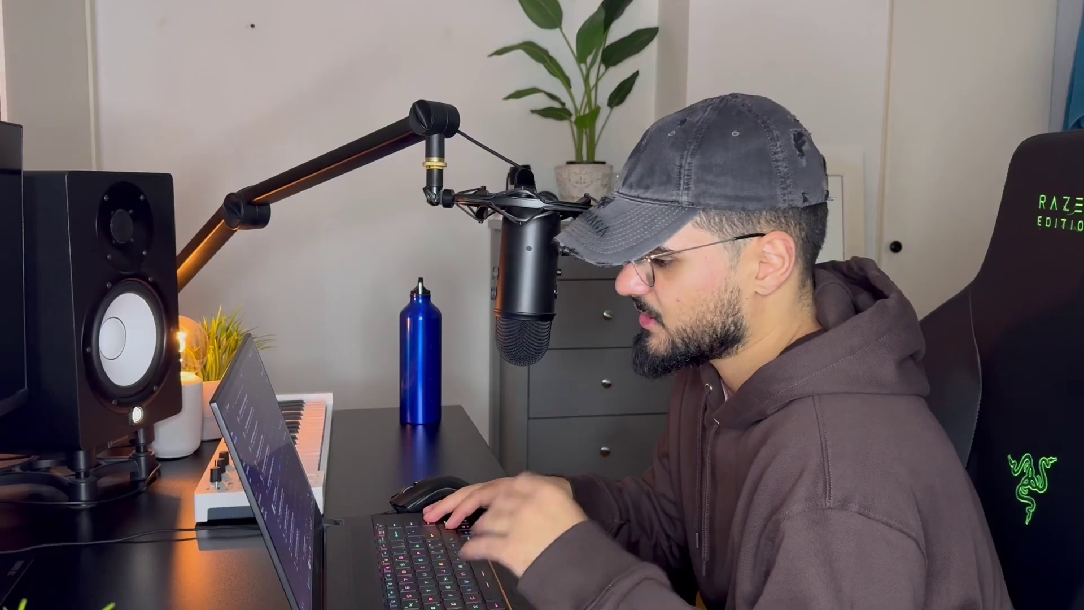
- Preview the SOULSURPLUS synth lead loop listed above am_gtr70_somno_Am.wav
key("Up")
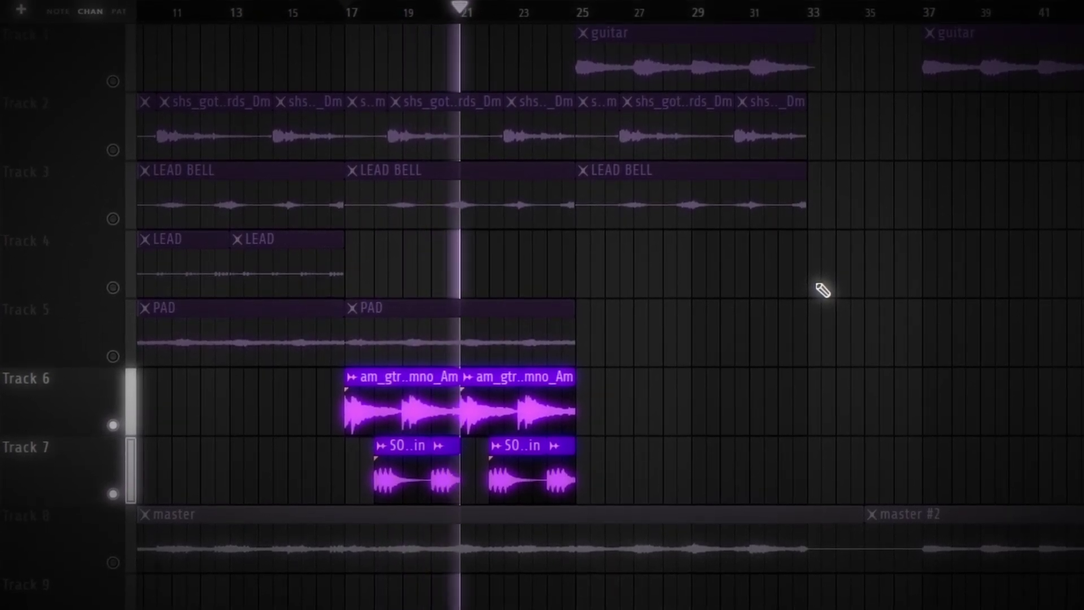
- Replay from bar 17 with tracks 1–5 unmuted alongside the Track 6 and 7 guitars
key("space")
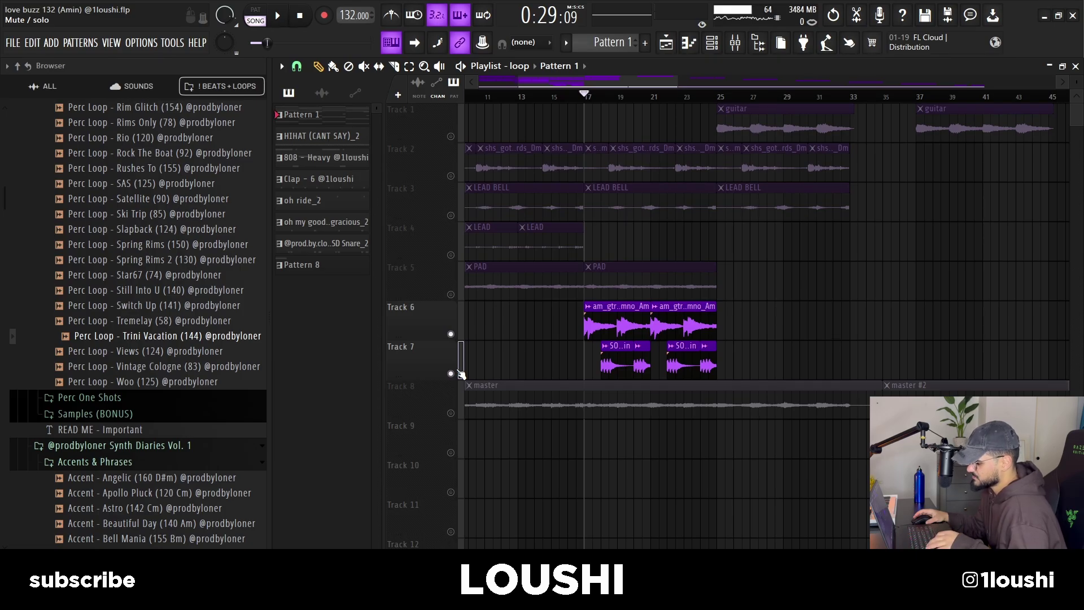
left_click(460, 374, "ctrl")
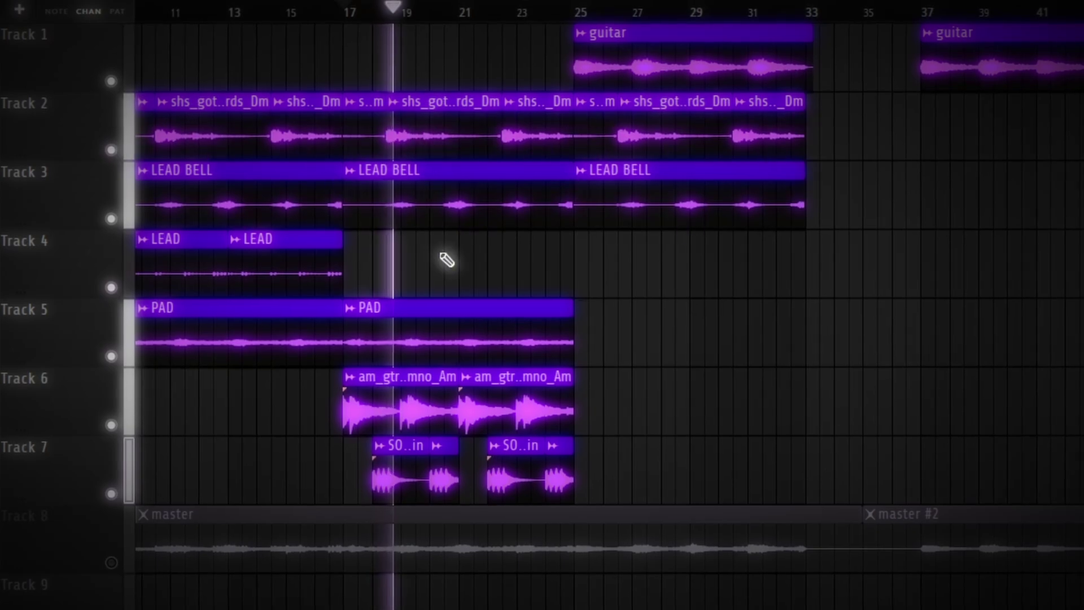
scroll(448, 262, "right", 3)
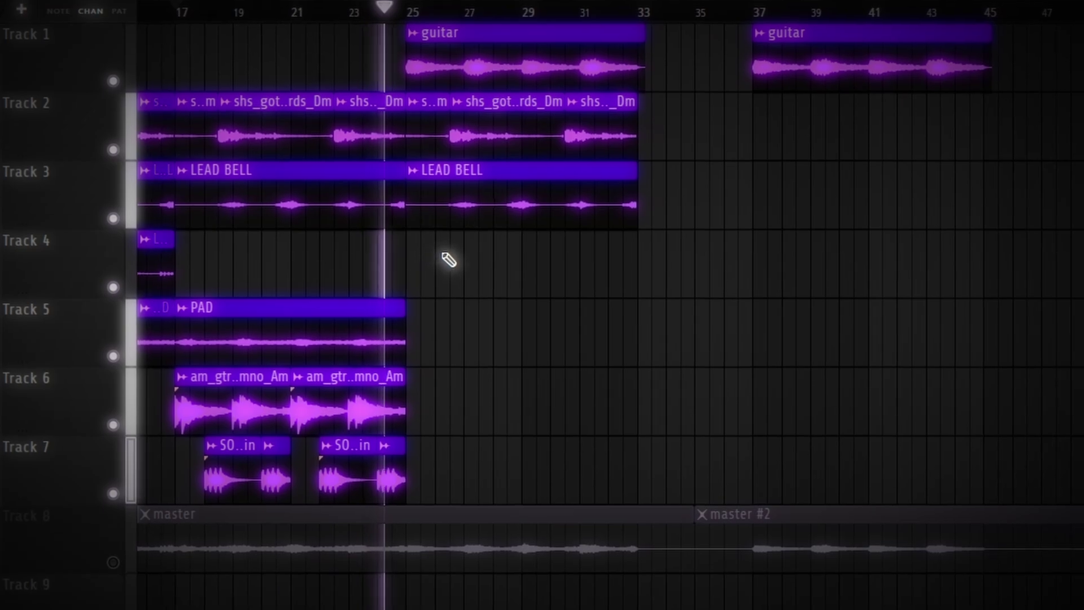
- Stop playback and select the bar 25–33 clips on tracks 1–3
key("space")
left_click_drag(639, 294, 401, 34)
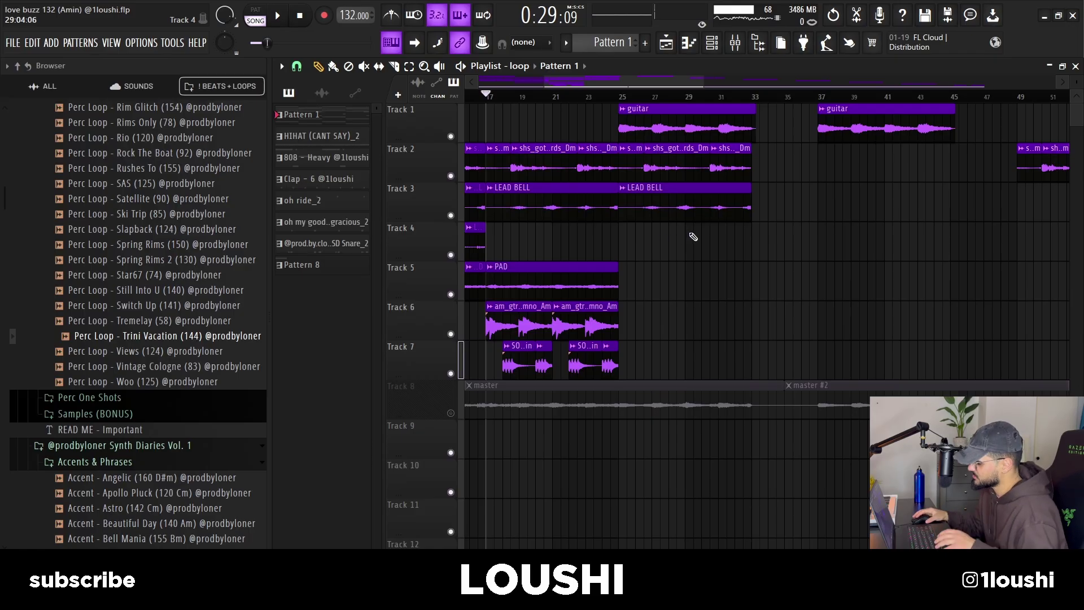
scroll(676, 209, "down", 3)
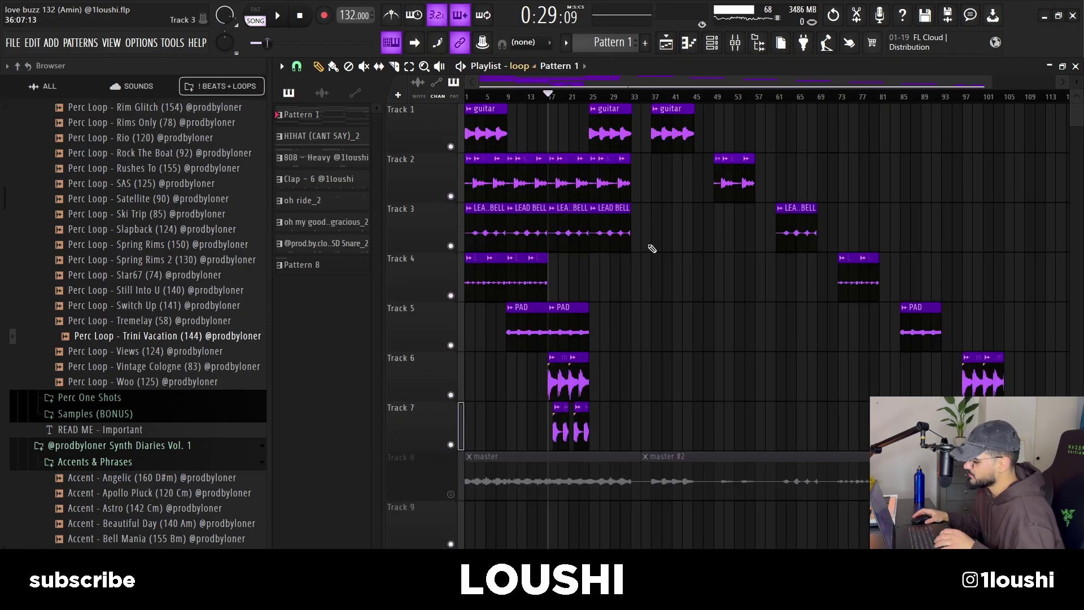
- Solo Track 8, then switch the playlist from the loop arrangement to the main Arrangement
right_click(451, 495)
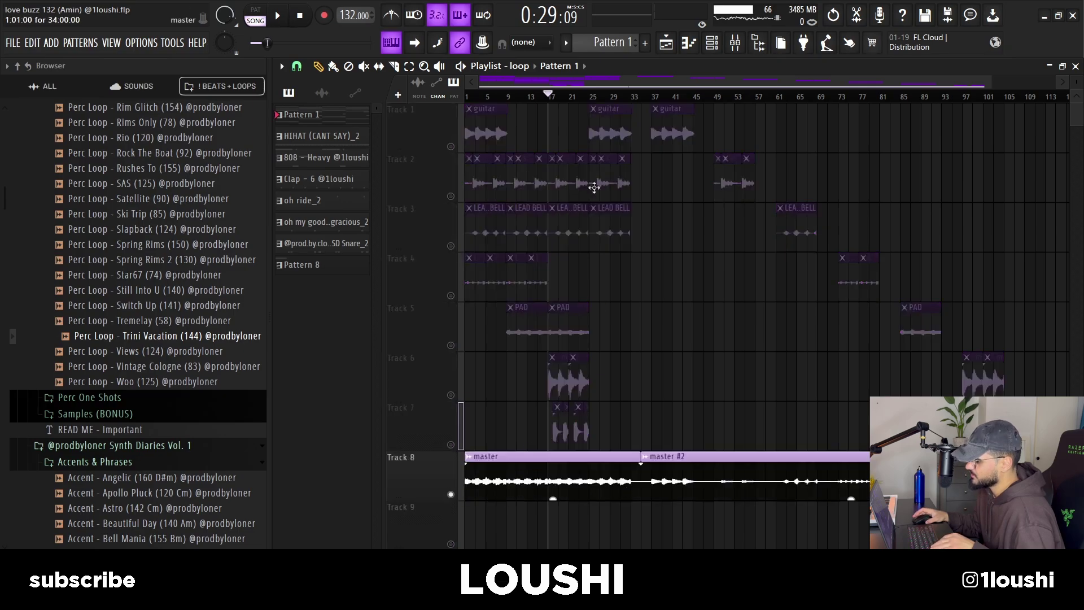
left_click(526, 67)
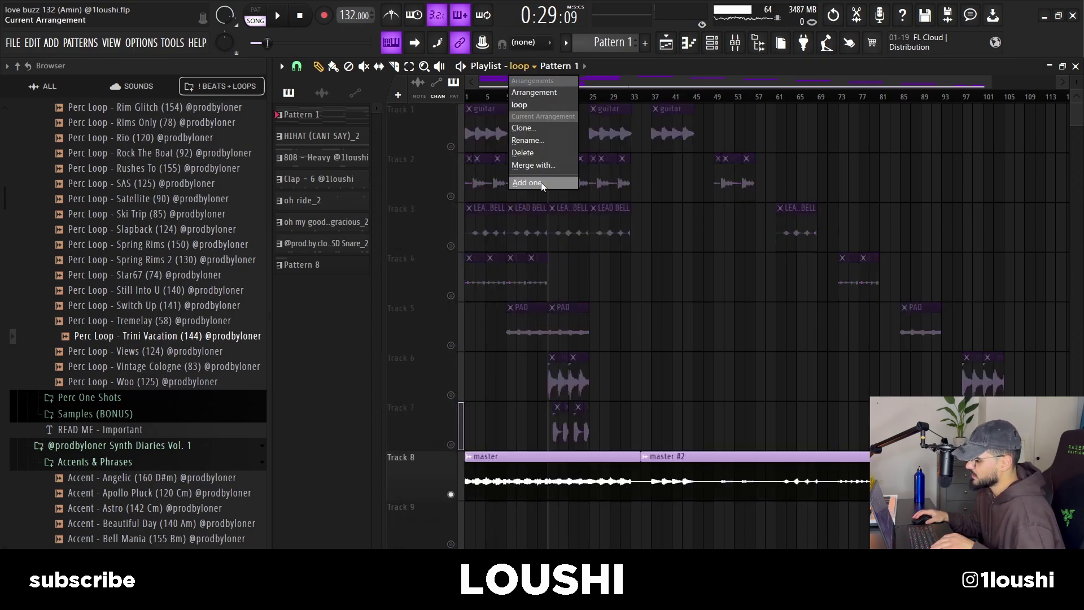
left_click(540, 102)
left_click(533, 64)
left_click(536, 93)
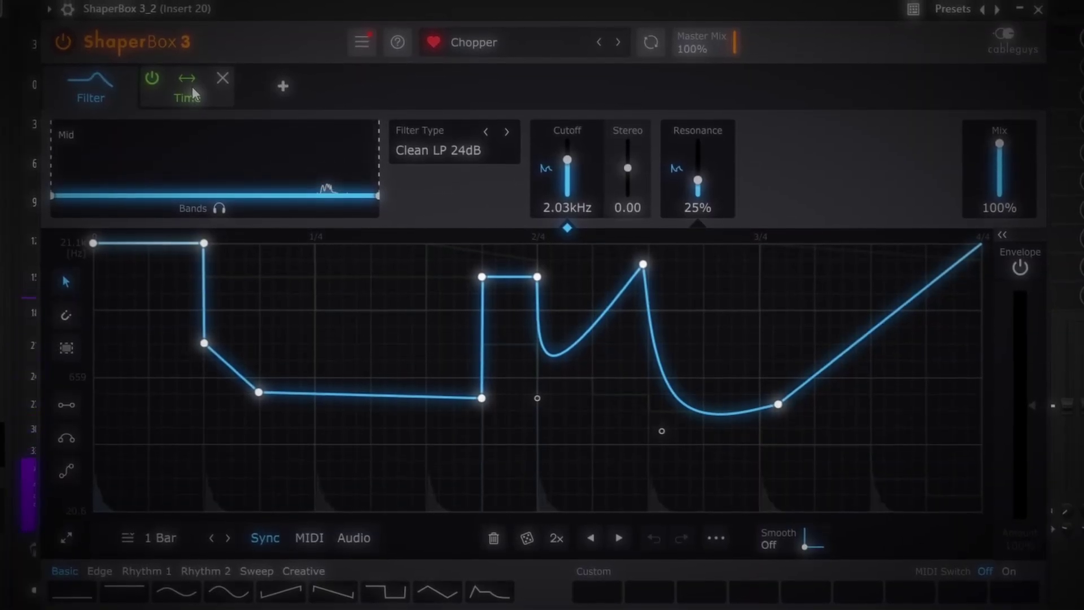
- Bring up the Time tab in ShaperBox 3 to see the Chopper's stepped time curve
left_click(191, 85)
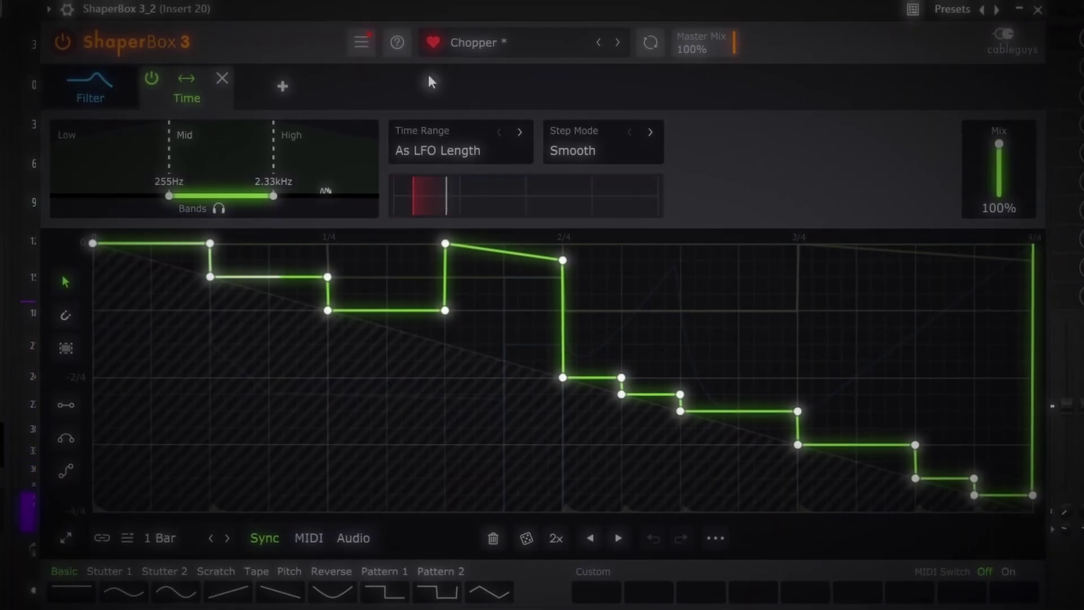